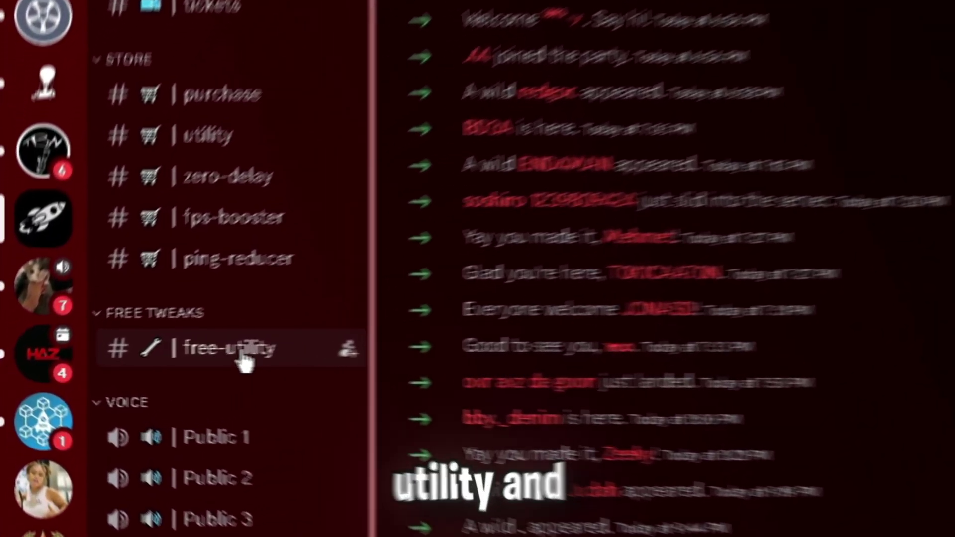
Download the Velocity_Free_Tweaking_Utility.bat attachment from the #free-utility channel post.
left_click(244, 362)
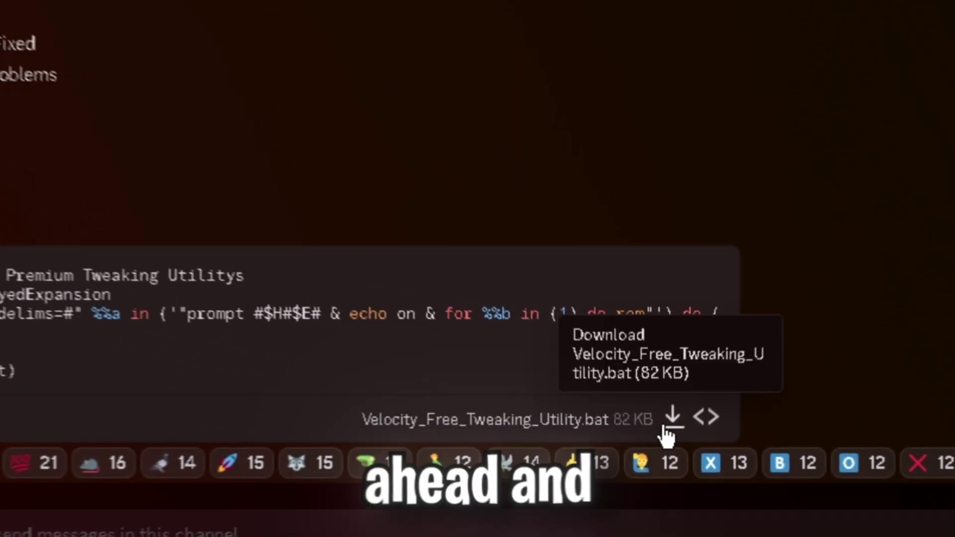
left_click(665, 428)
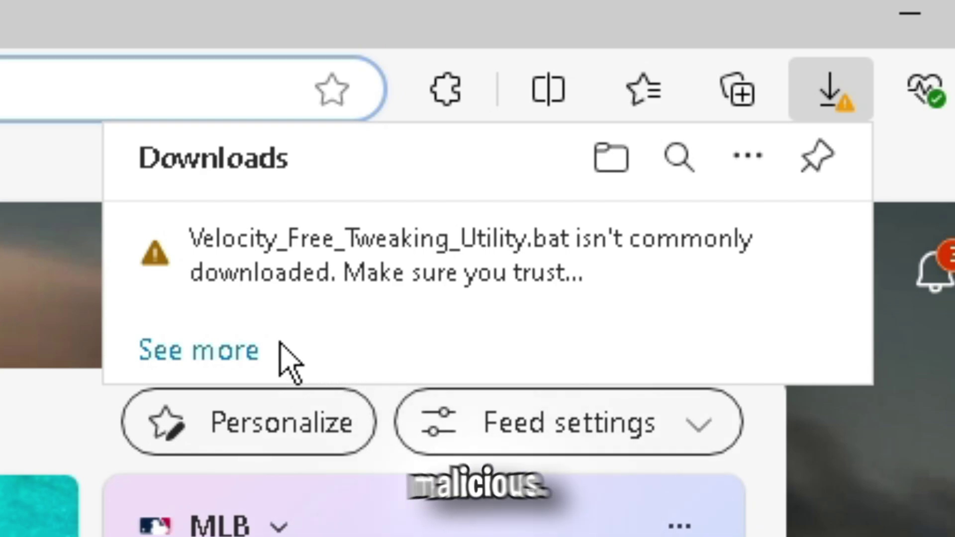
Keep the flagged Velocity download and open Sordum's PowerRun v1.7 download page.
mouse_move(261, 284)
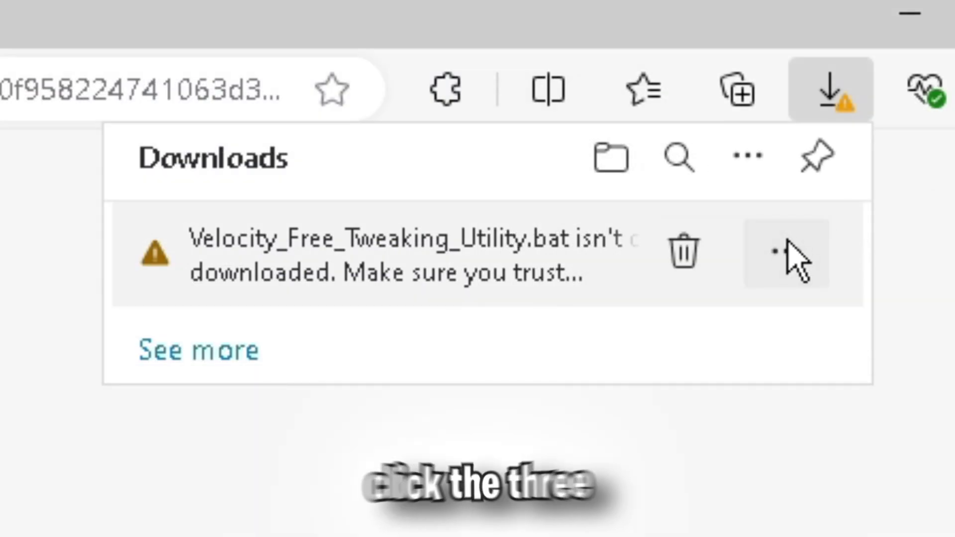
left_click(788, 254)
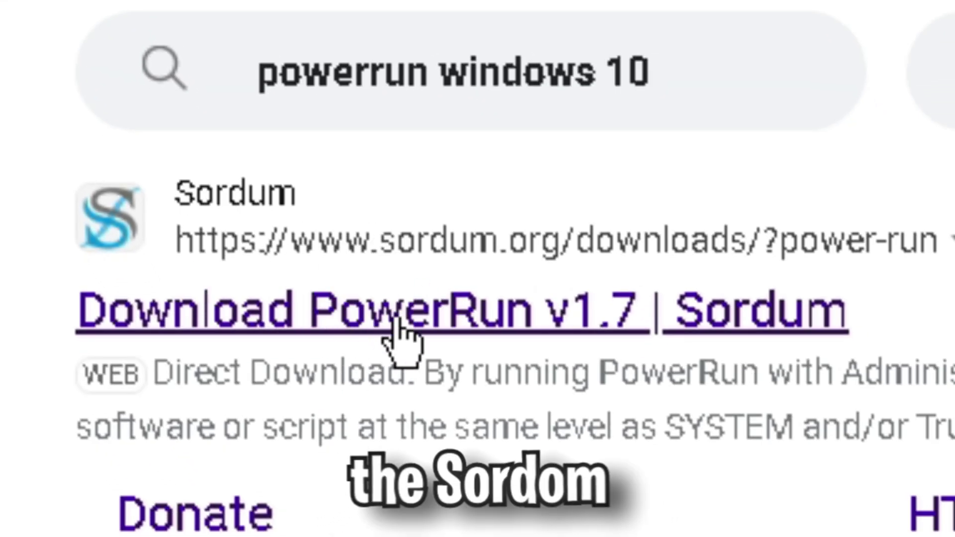
left_click(398, 321)
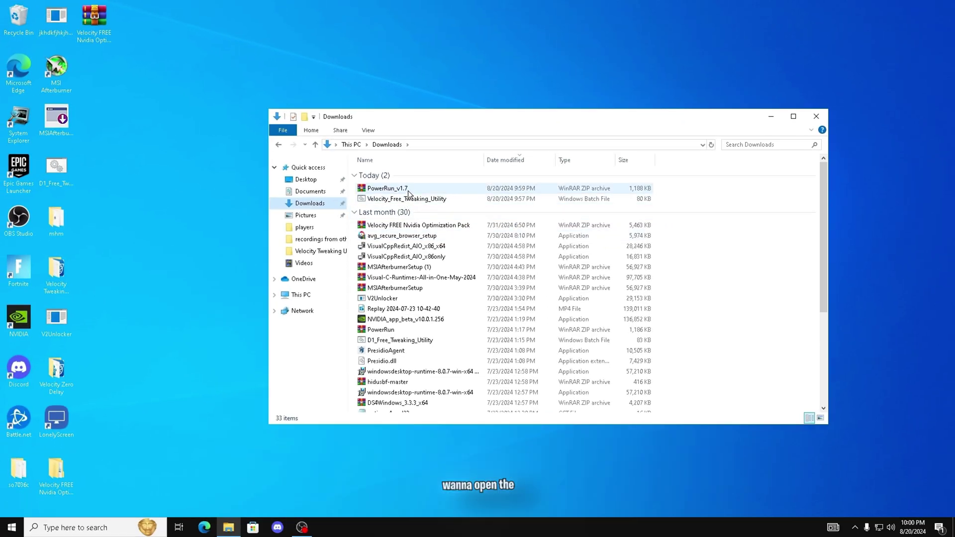
Extract the PowerRun folder to the desktop and move the Velocity .bat into it.
double_click(410, 190)
left_click_drag(182, 201, 493, 65)
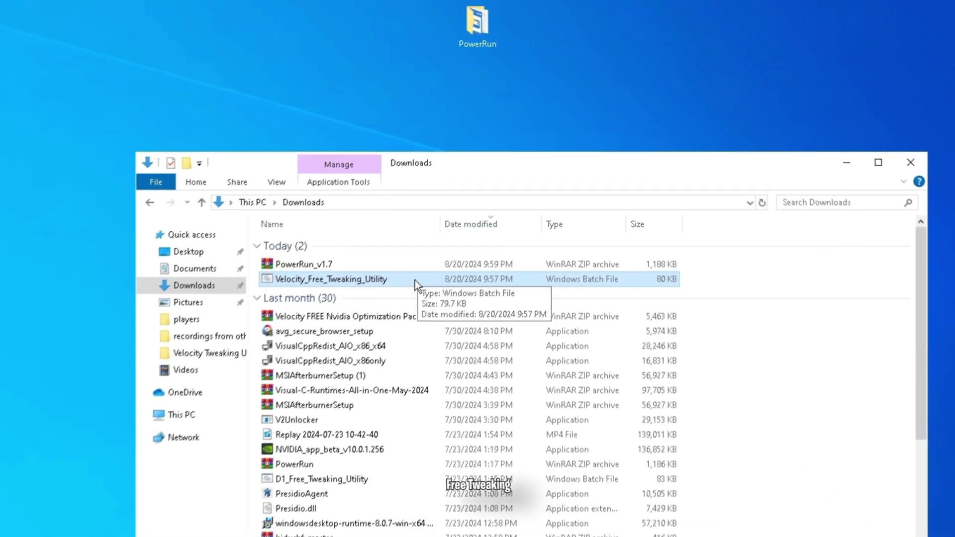
left_click_drag(423, 257, 477, 37)
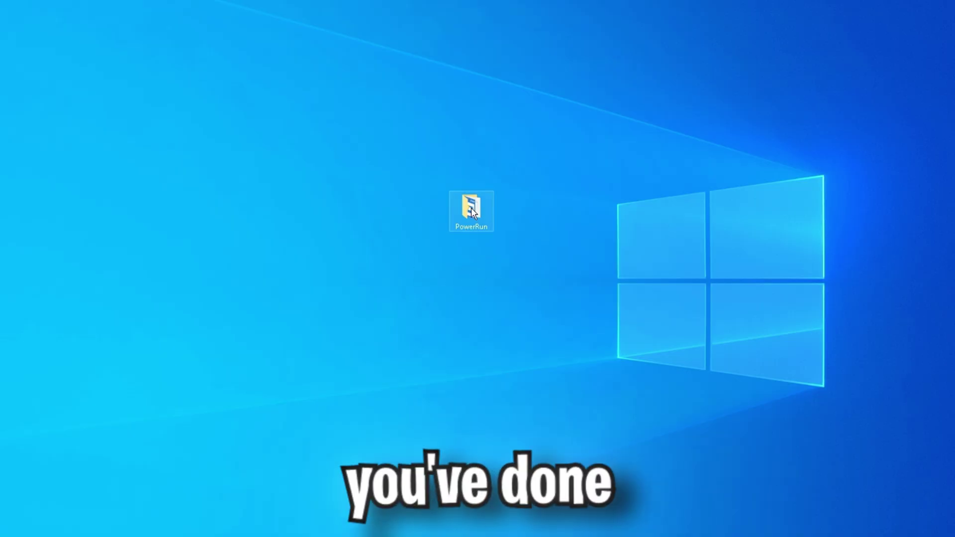
double_click(468, 199)
Run PowerRun.exe past SmartScreen, enable File > Allow Command Line, and close it.
double_click(404, 188)
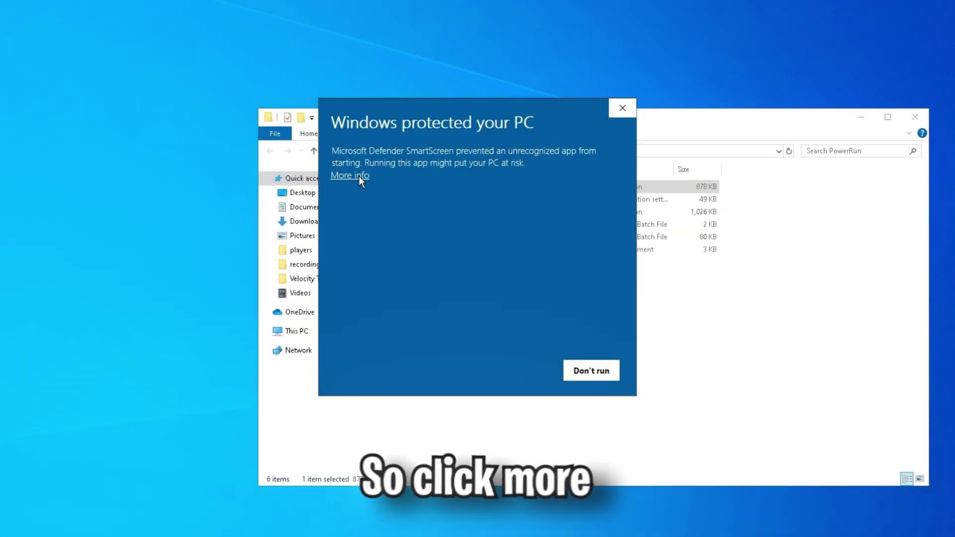
left_click(359, 176)
left_click(518, 378)
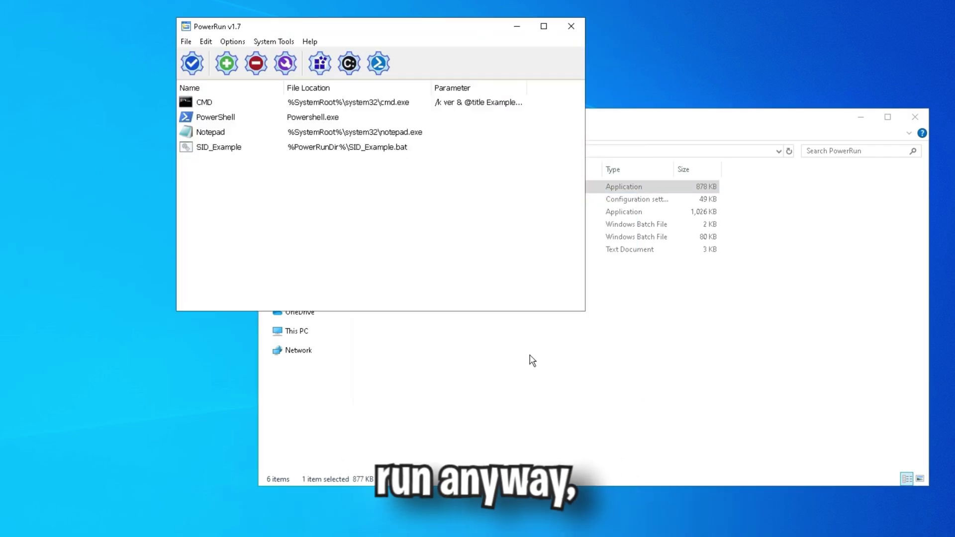
left_click(186, 42)
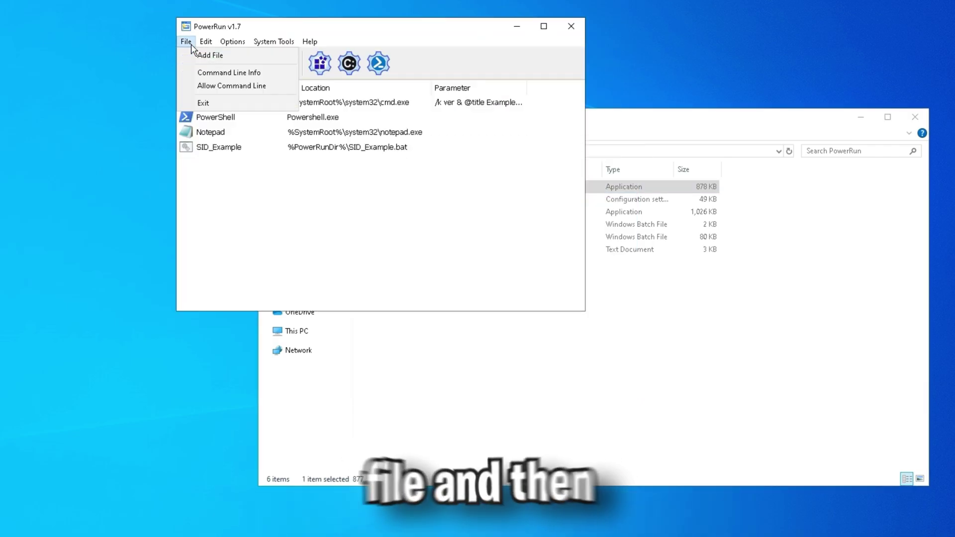
left_click(226, 86)
left_click(571, 26)
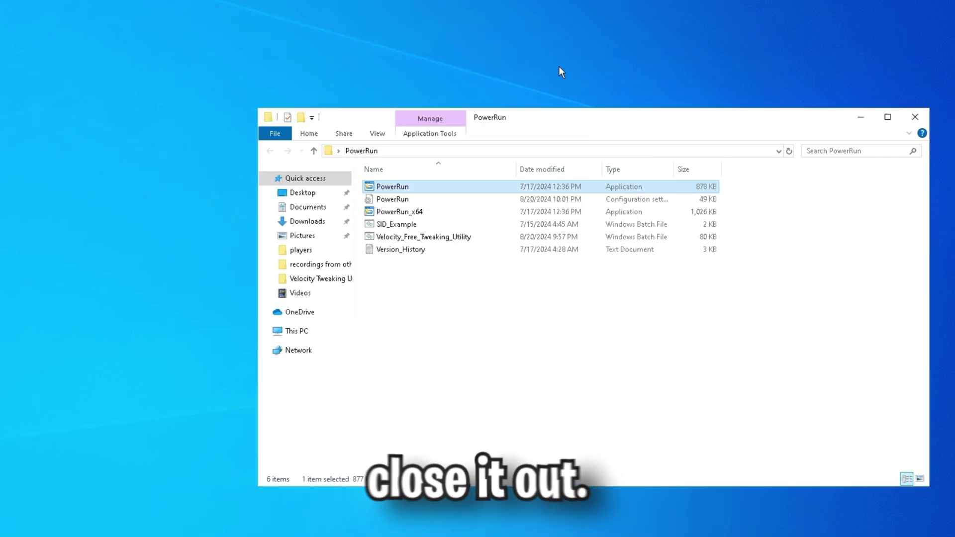
Launch the Velocity .bat through PowerRun past SmartScreen and choose option 0 for a restore point.
left_click_drag(425, 238, 412, 188)
left_click(363, 177)
left_click(520, 371)
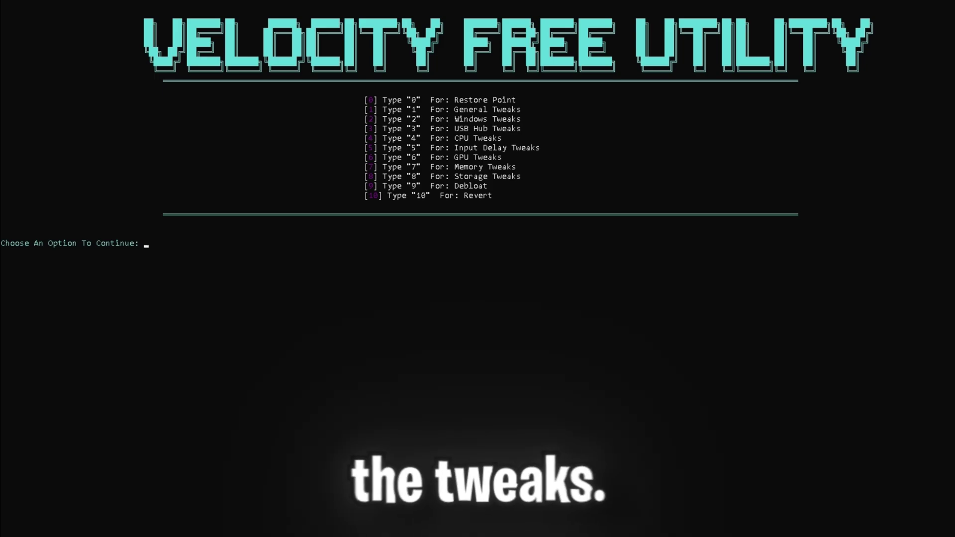
type("0")
key("Return")
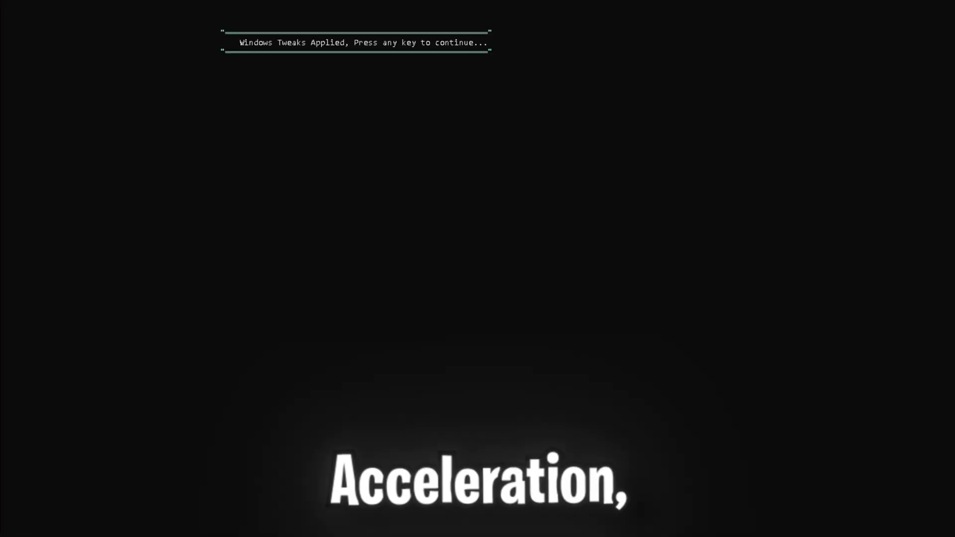
Continue past the 'Windows Tweaks Applied' message back to the main menu.
key("Return")
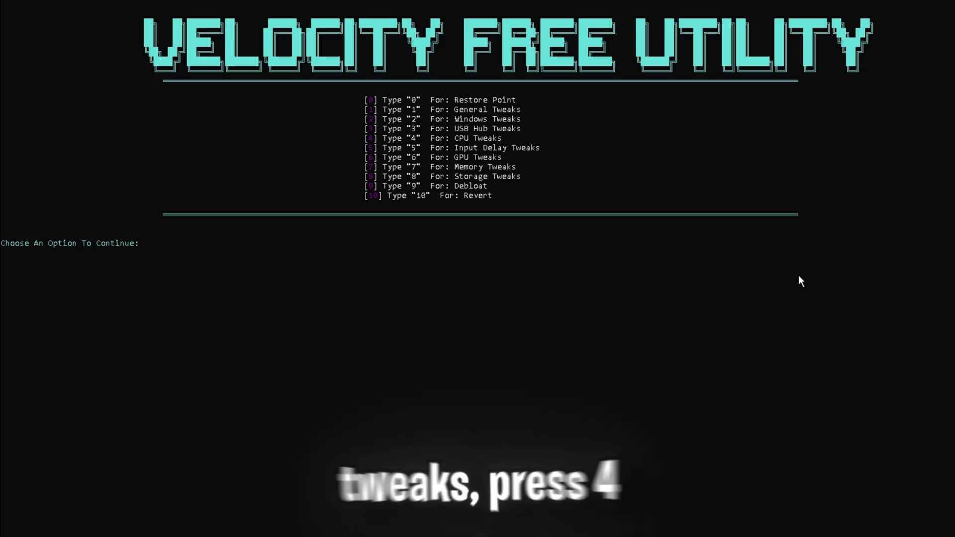
Choose CPU Tweaks (option 4), pick Intel (1), and continue once applied.
type("4")
key("Return")
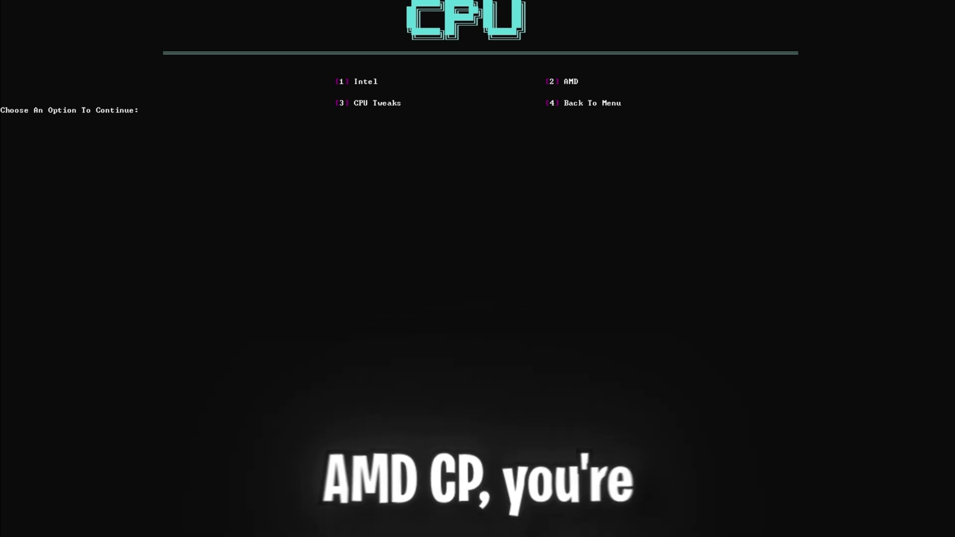
type("1")
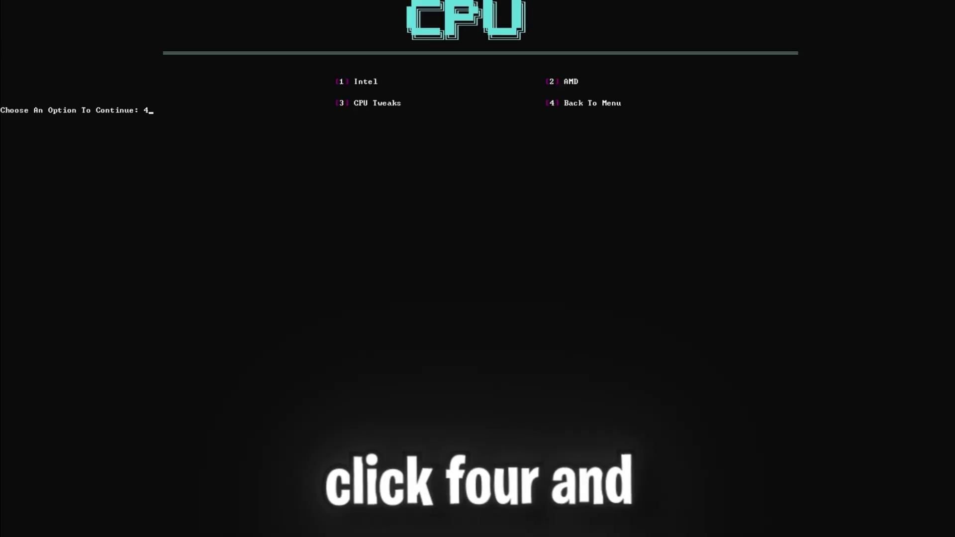
key("Return")
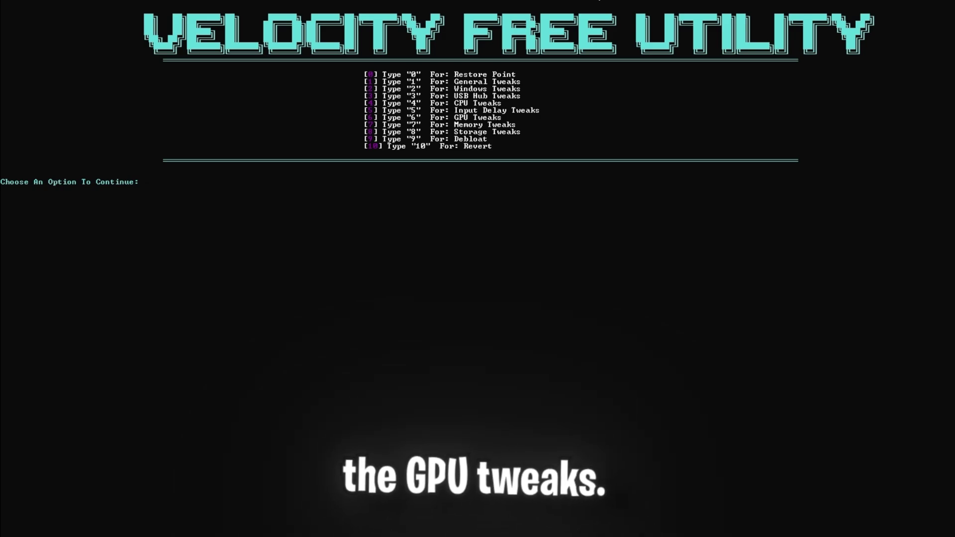
Submit the GPU Tweaks option to get the Nvidia tweak choices.
key("Return")
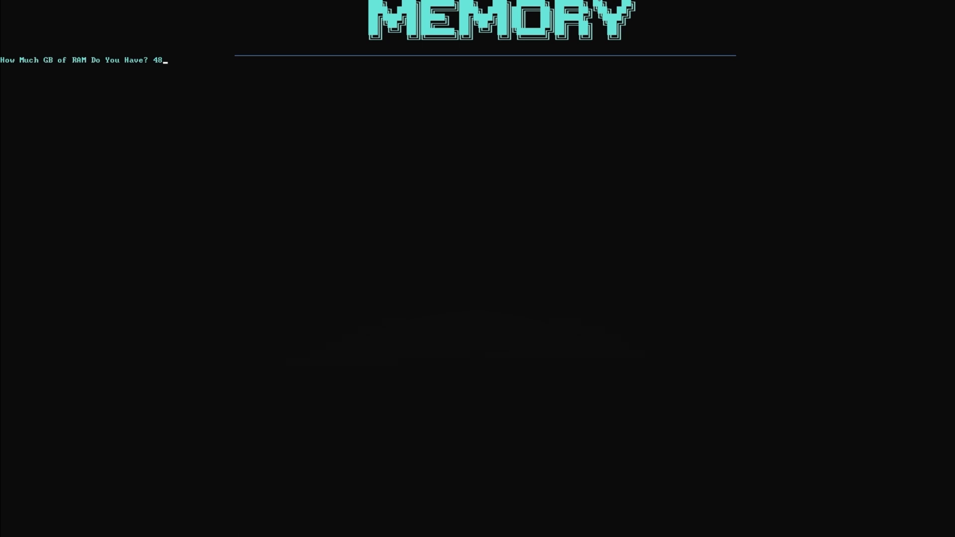
Enter 48 GB as the installed RAM for the memory tweaks.
key("Return")
key("Return")
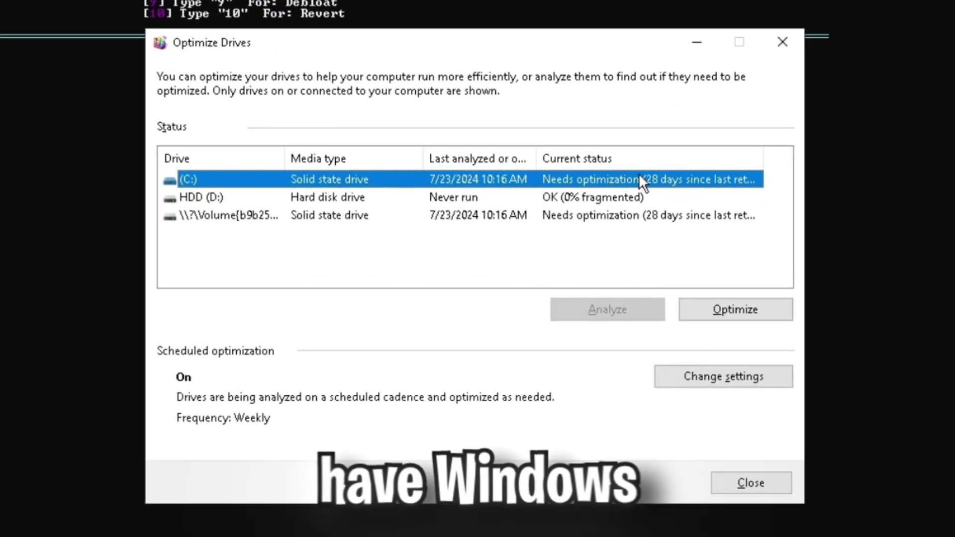
Optimize drive C: and the second solid-state volume, then close Optimize Drives.
left_click(737, 311)
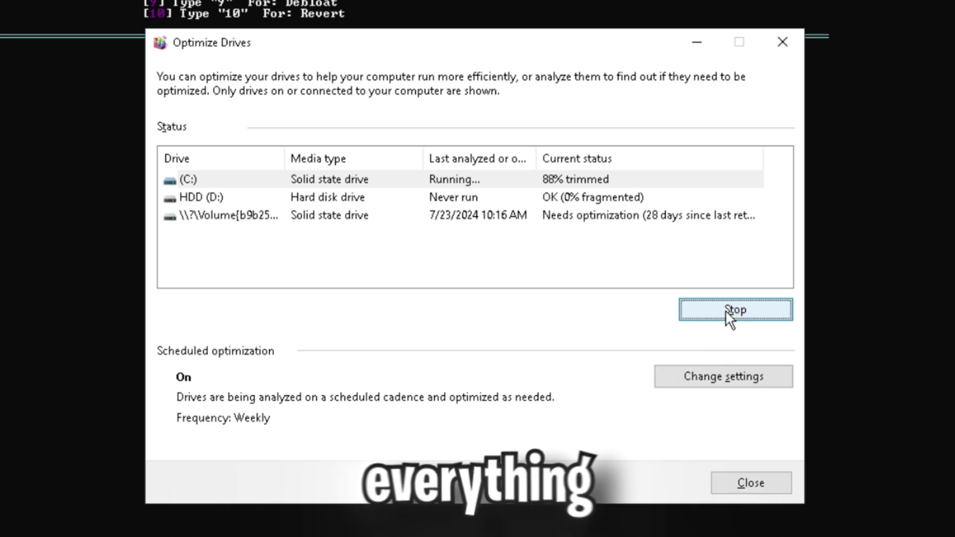
left_click(567, 204)
left_click(659, 221)
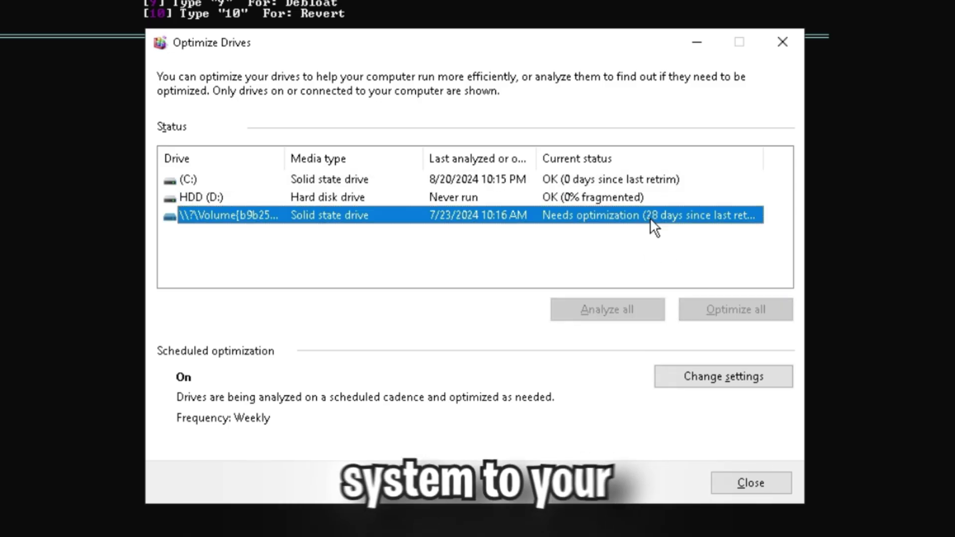
left_click(733, 309)
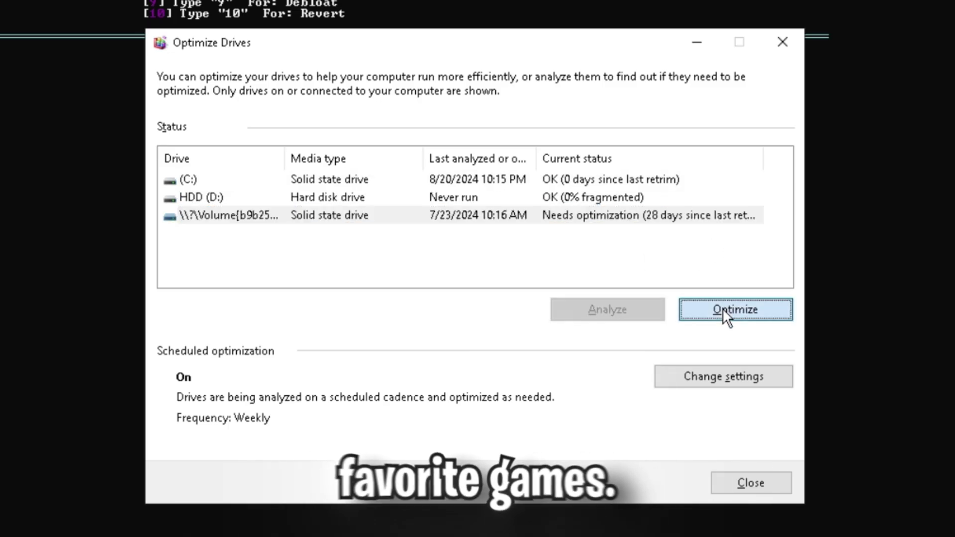
left_click(749, 480)
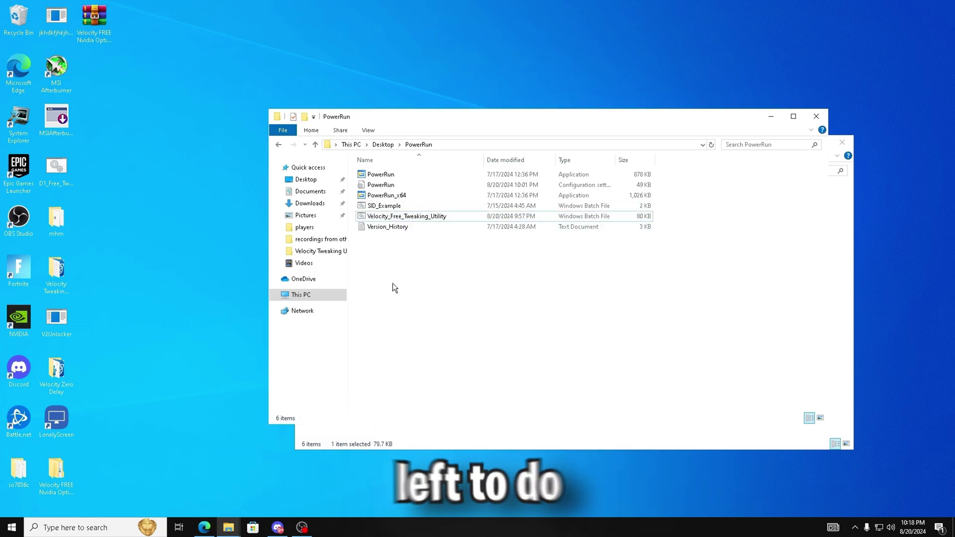
Bring up the Start menu's power options to restart the PC.
key("super")
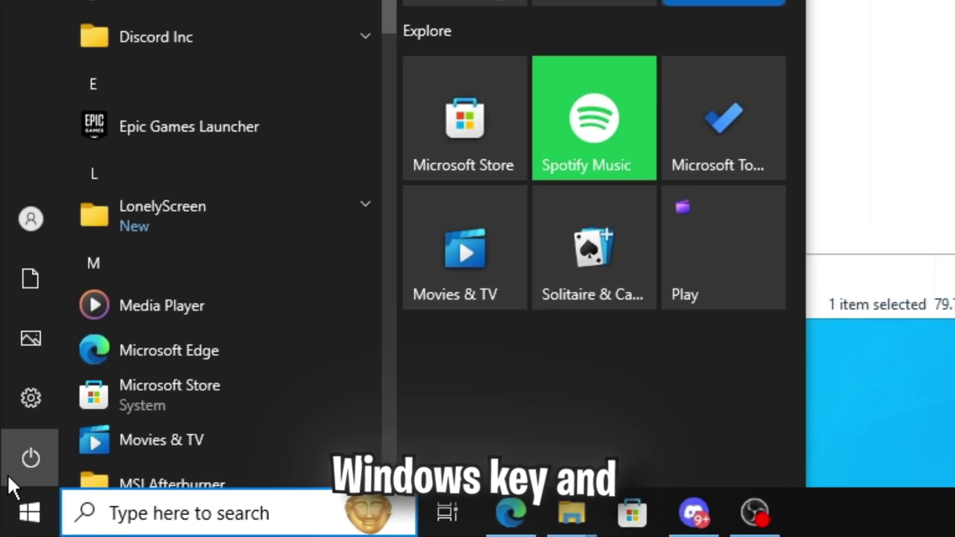
left_click(20, 485)
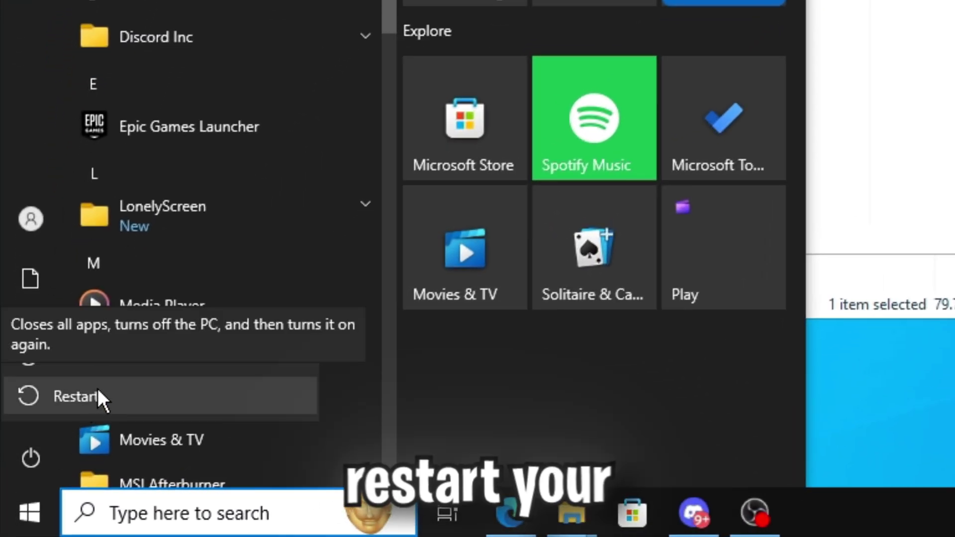